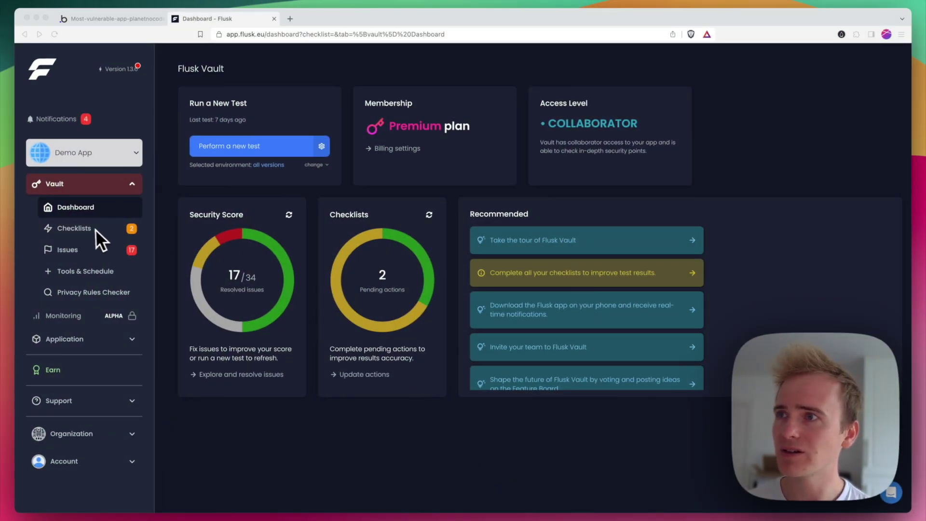
# Open Checklists and start the Pages Sensitivity Rating review.
pyautogui.click(97, 232)
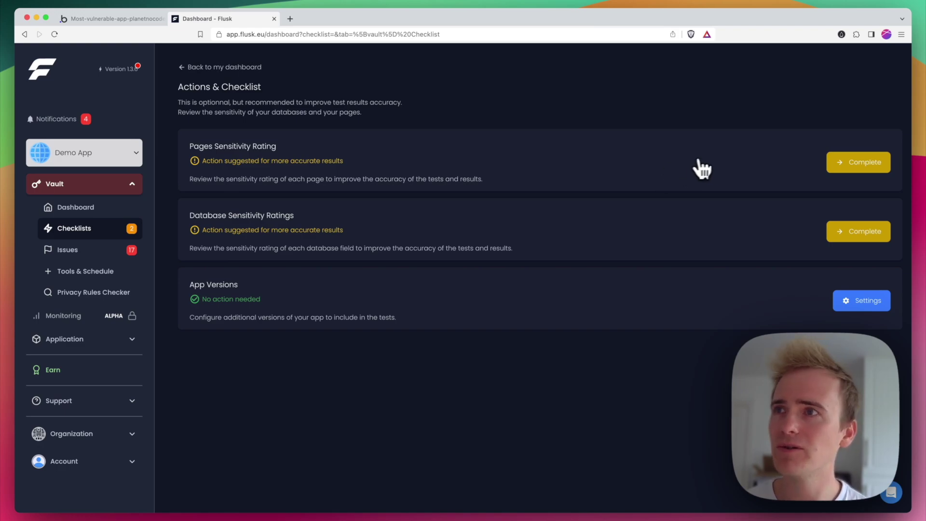
pyautogui.click(864, 167)
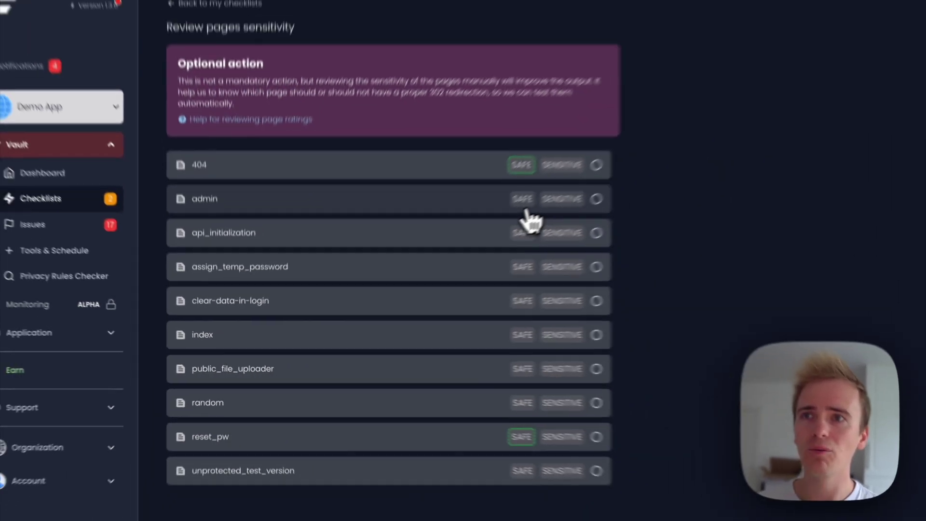
# Rate the admin and 404 pages as sensitive.
pyautogui.click(752, 92)
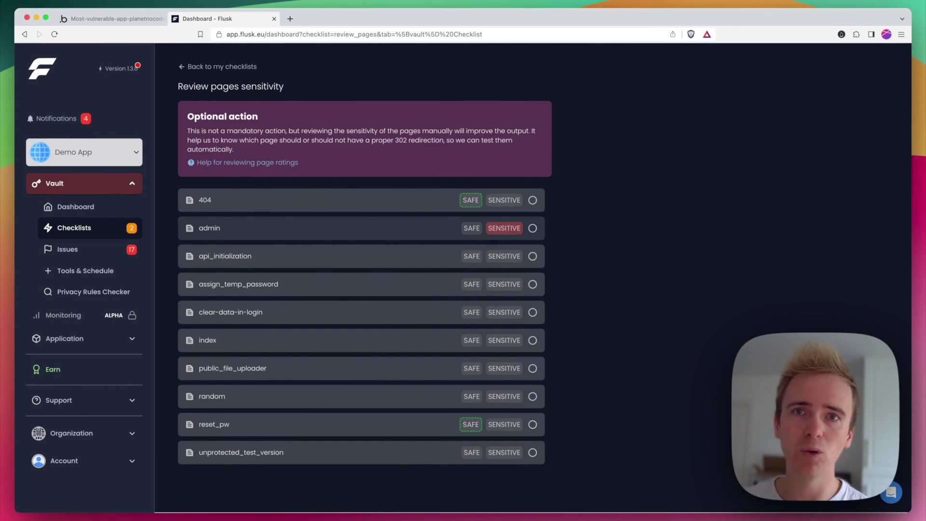
pyautogui.click(504, 200)
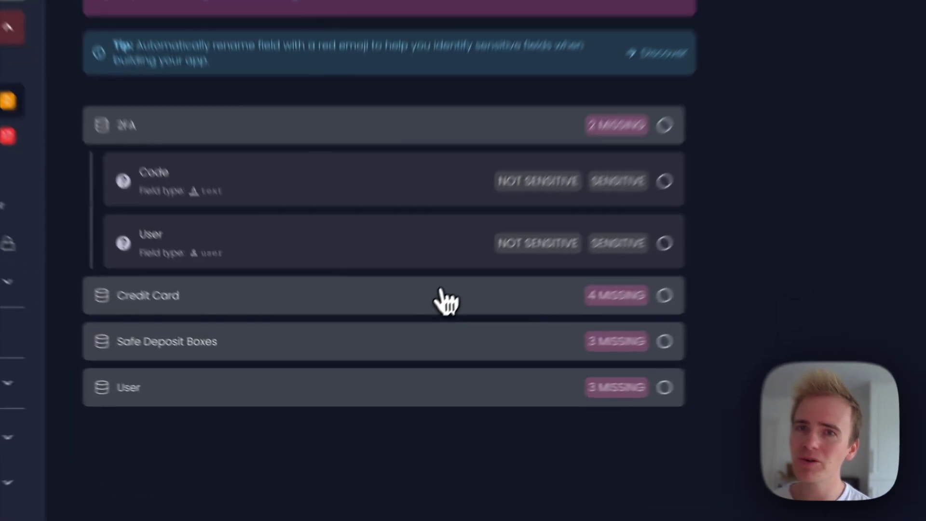
# Rate Credit Card Number, CVV, Expiration Date and Holder Name as sensitive, then save.
pyautogui.click(399, 349)
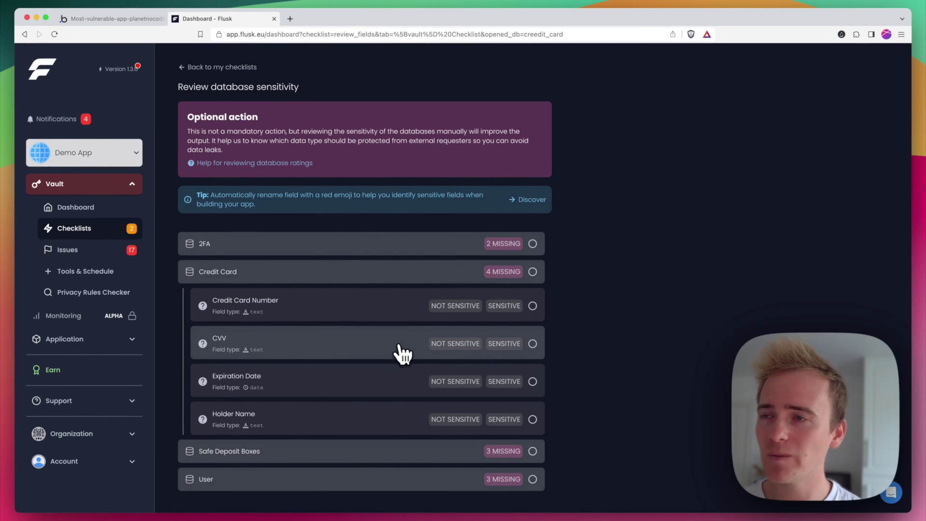
pyautogui.click(436, 308)
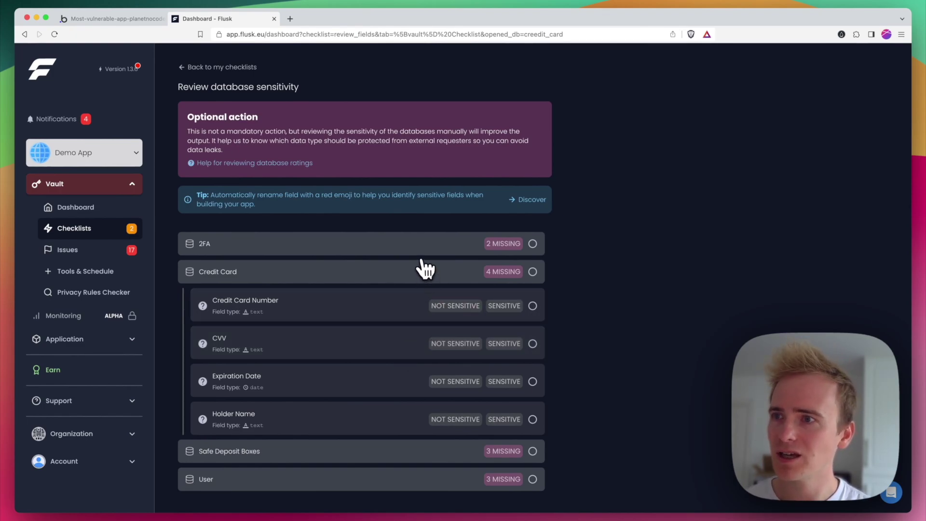
pyautogui.click(502, 306)
pyautogui.click(502, 388)
pyautogui.click(503, 427)
pyautogui.click(504, 467)
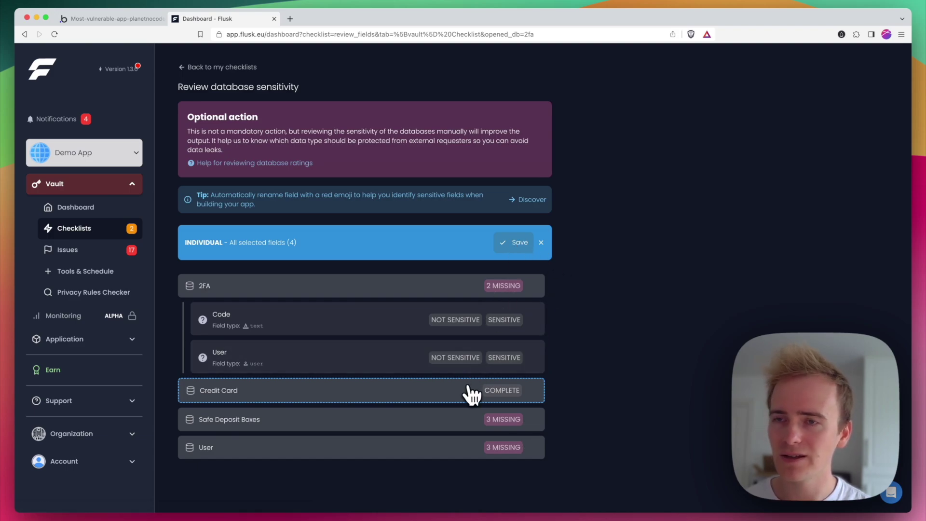
pyautogui.click(527, 242)
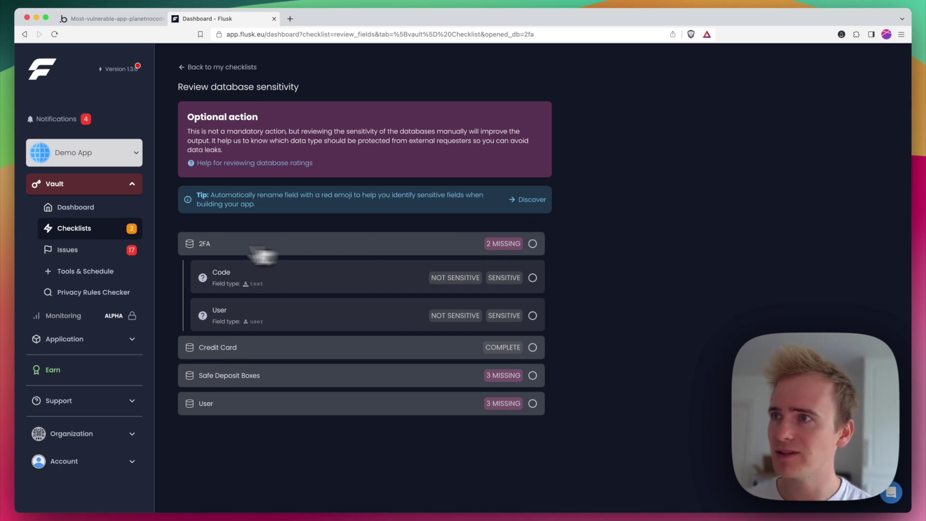
# Expand the high-criticality Save user ID card parameter issue in the Issues list.
pyautogui.click(78, 250)
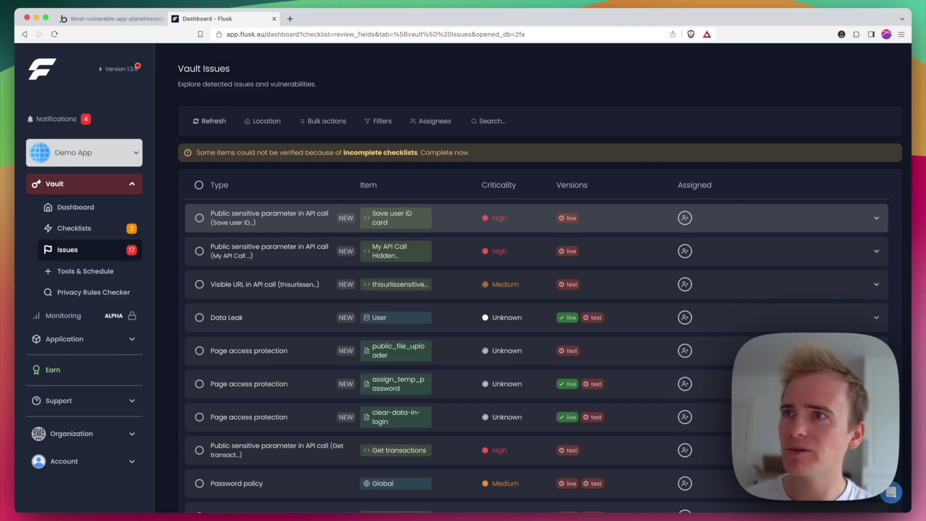
pyautogui.click(318, 220)
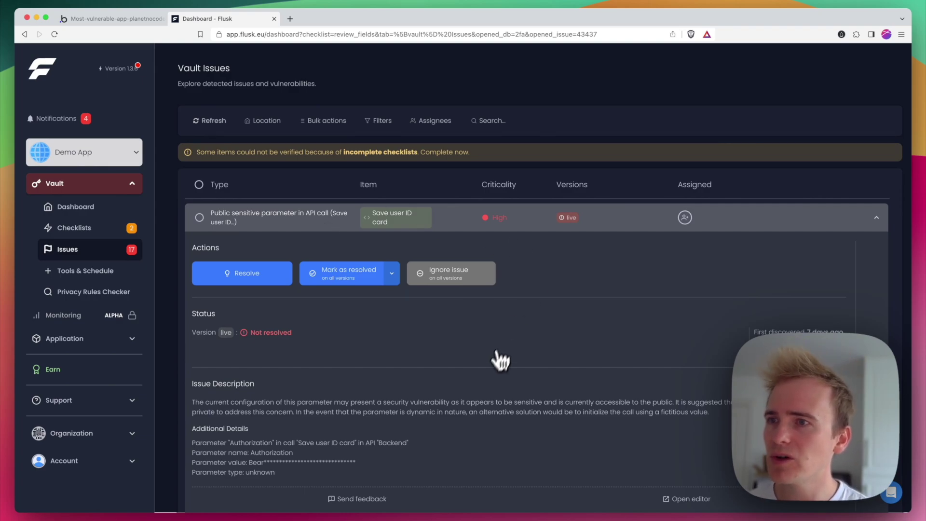
pyautogui.scroll(-1, 494, 369)
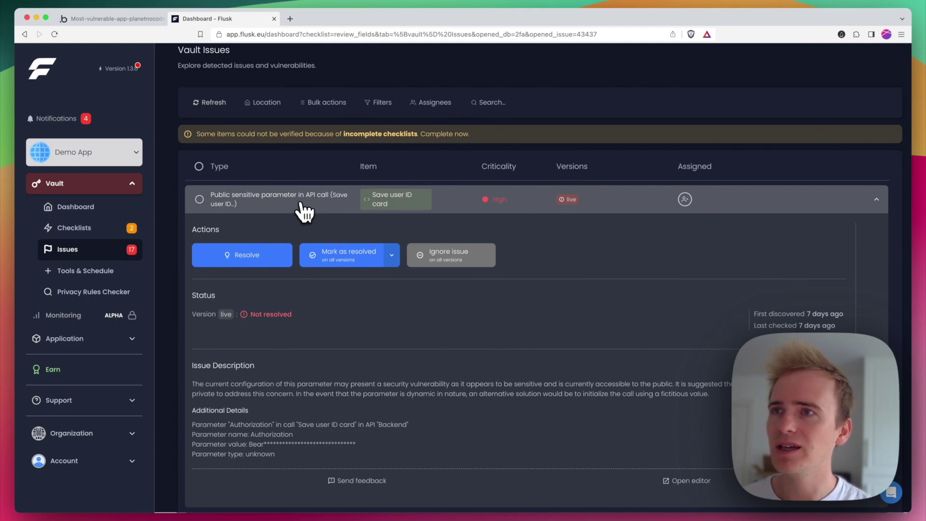
pyautogui.scroll(-1, 304, 211)
pyautogui.scroll(-4, 361, 265)
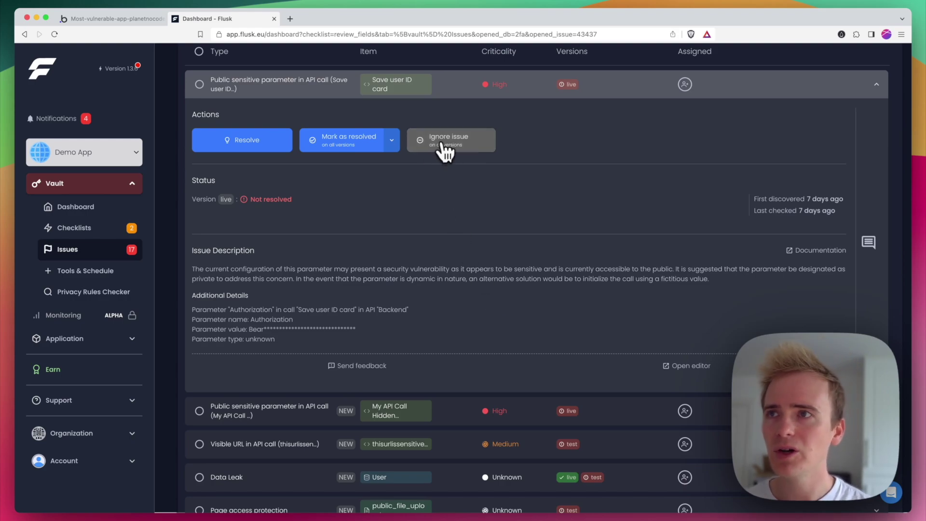
# Bring up the issue's Resolve help article and move its window aside.
pyautogui.click(287, 149)
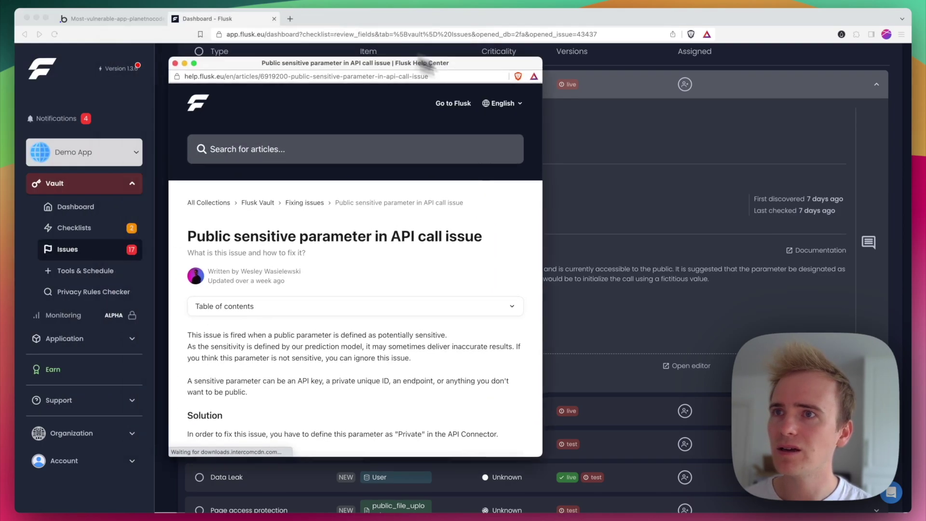
pyautogui.moveTo(455, 66); pyautogui.dragTo(520, 83)
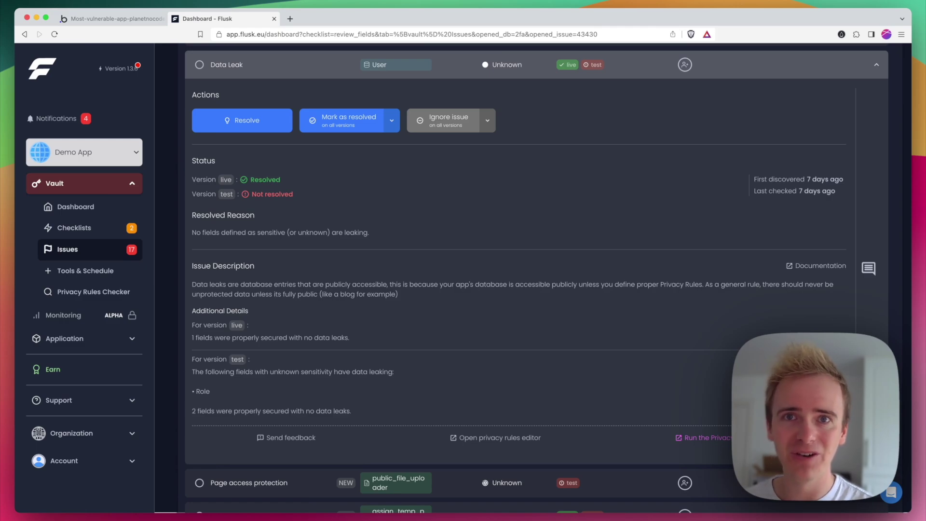
# Read the Data Leak Help Center article recommending Privacy Rules under Data > Privacy.
pyautogui.click(269, 124)
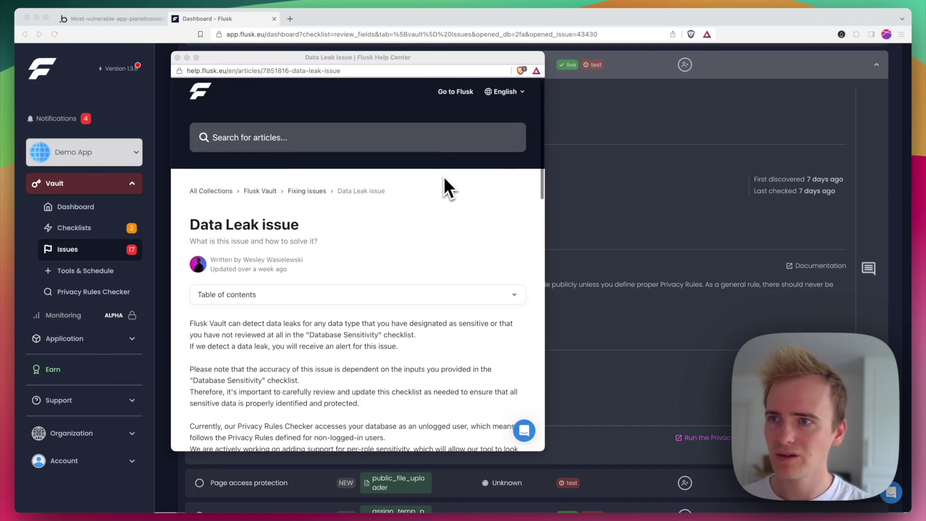
pyautogui.scroll(-4, 443, 177)
pyautogui.scroll(-10, 444, 180)
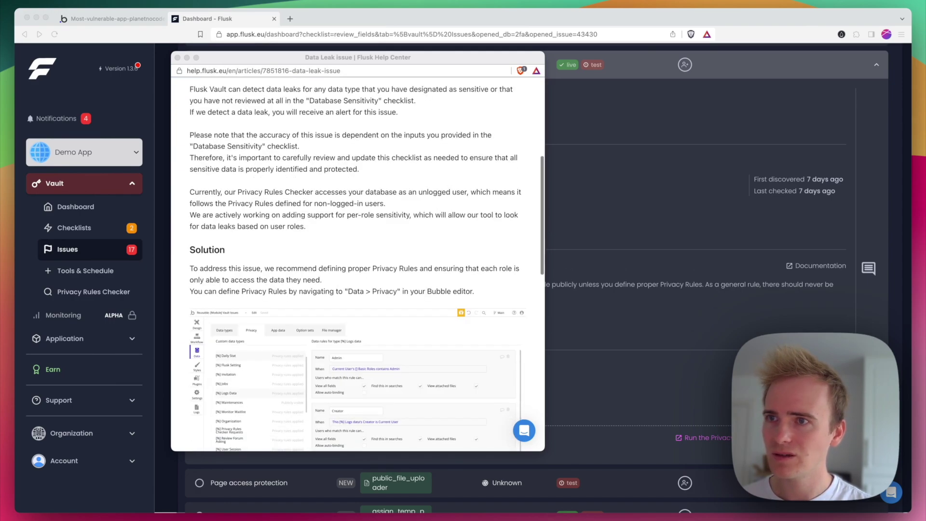
pyautogui.scroll(-4, 444, 180)
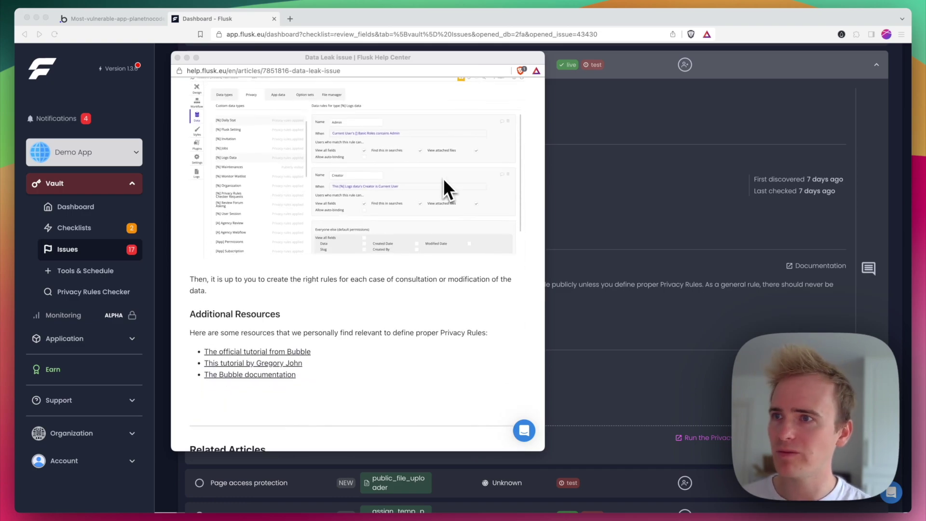
# Close the help article window and scroll down the page.
pyautogui.click(178, 58)
pyautogui.scroll(-5, 378, 264)
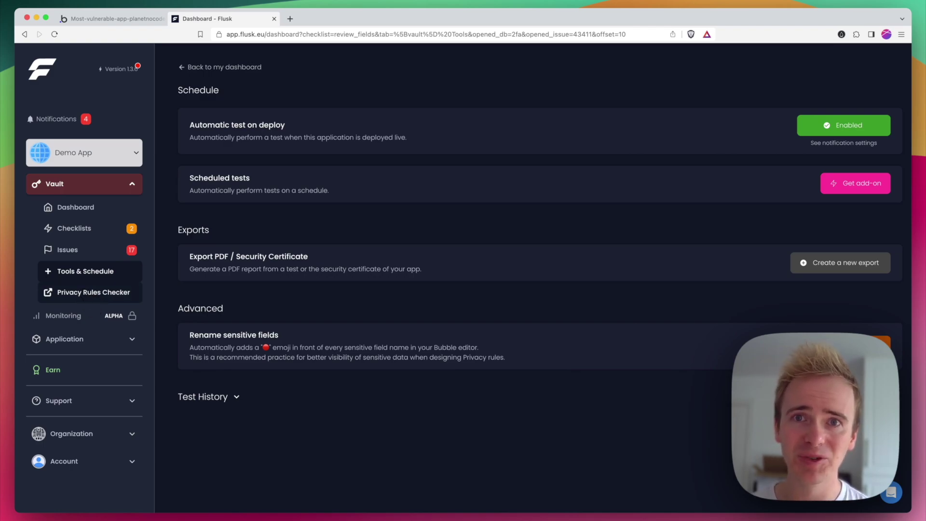
# Open the Privacy Rules Checker, which reports 0 of 2 leaks on live.
pyautogui.click(84, 294)
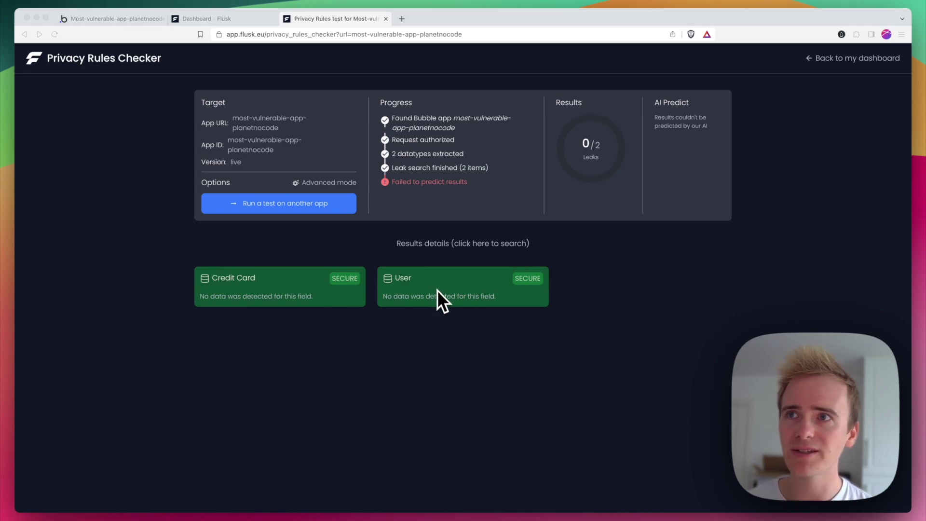
# Discard the current test and rerun the leak check on the app's test version.
pyautogui.click(325, 194)
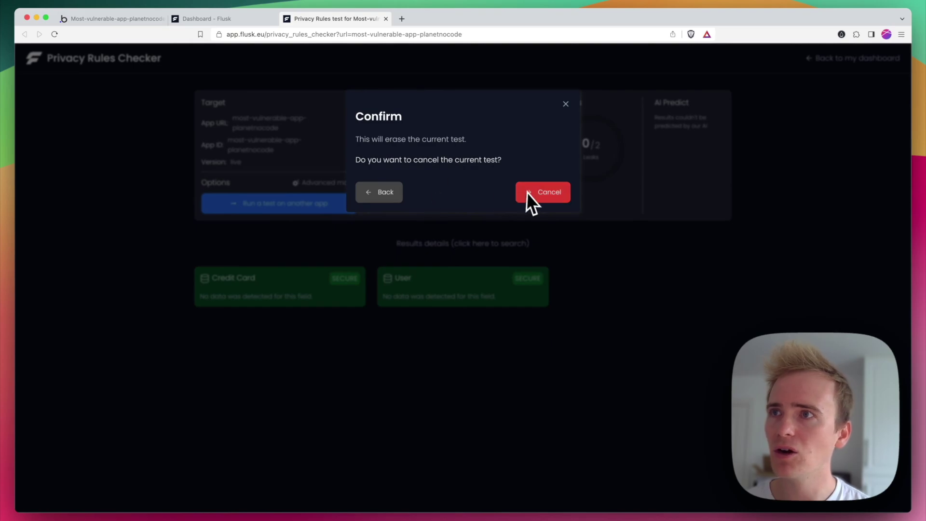
pyautogui.click(546, 197)
pyautogui.click(433, 215)
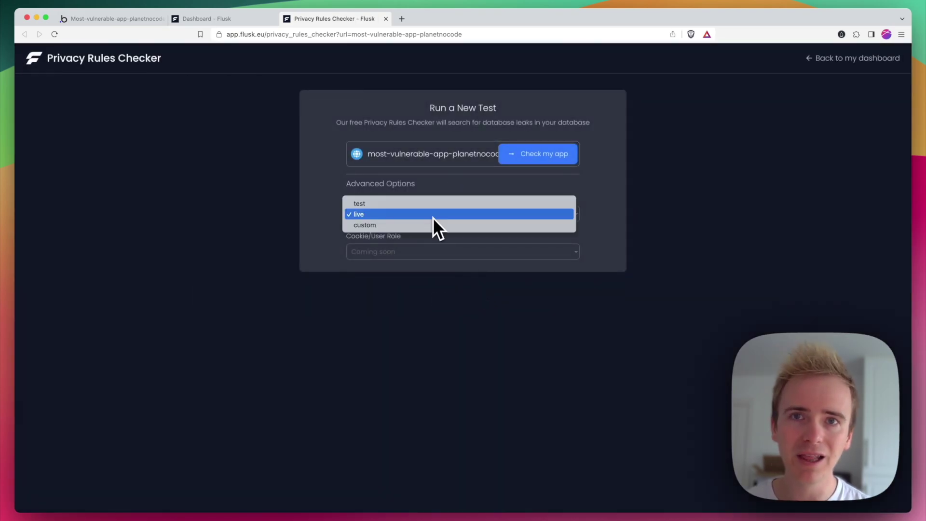
pyautogui.click(418, 207)
pyautogui.click(542, 164)
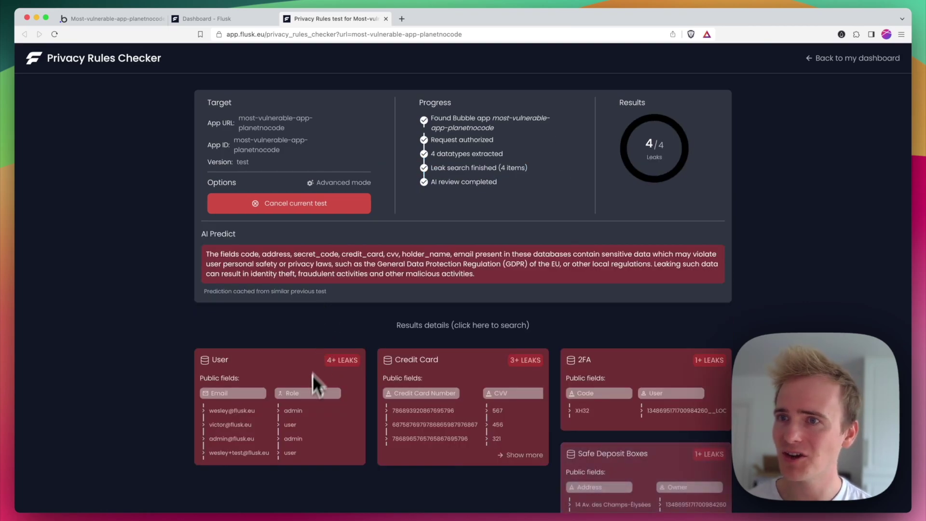
pyautogui.scroll(-1, 429, 415)
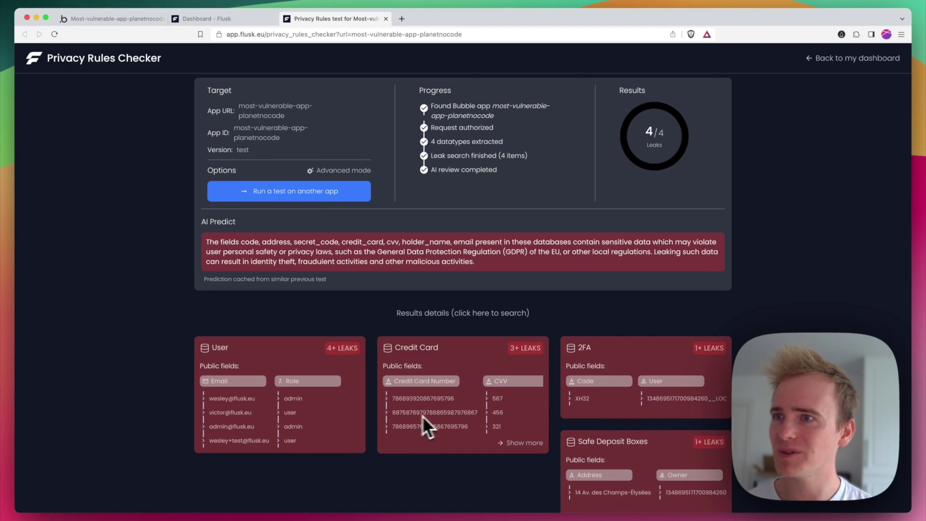
pyautogui.scroll(1, 462, 403)
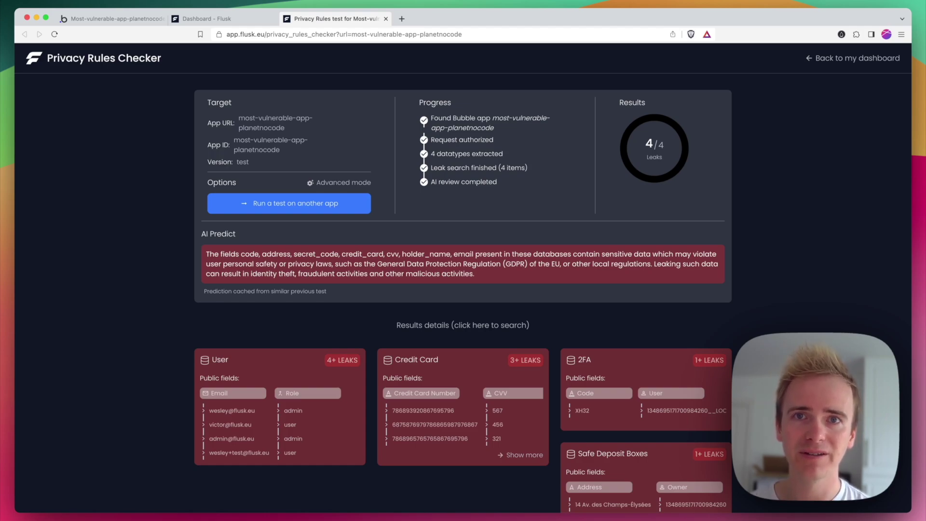
# Switch back to the Flusk Vault dashboard tab.
pyautogui.hotkey('ctrl', 'shift', 'Tab')
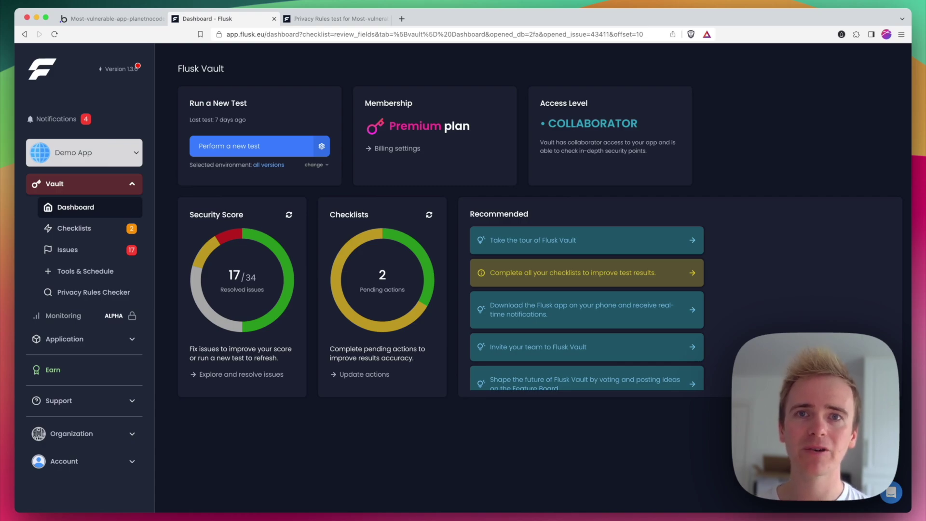